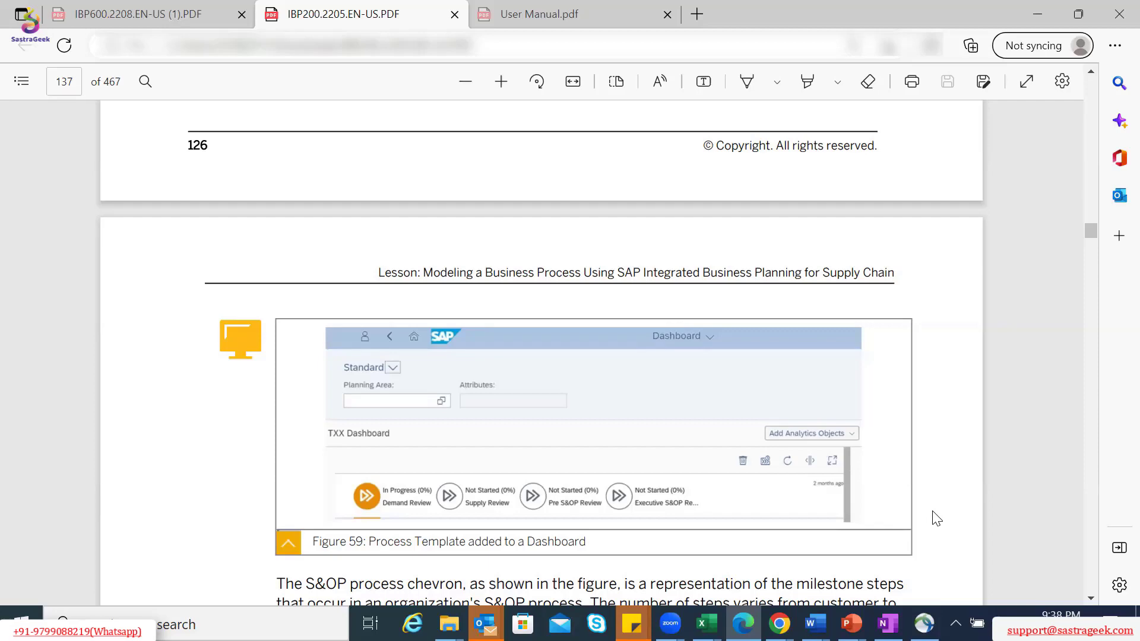
Step: Scroll the IBP200 PDF past Figure 59 to the Process Management Enhancement Step Settings figure
{"action": "scroll", "coordinate": [936, 519], "scroll_direction": "down", "scroll_amount": 3}
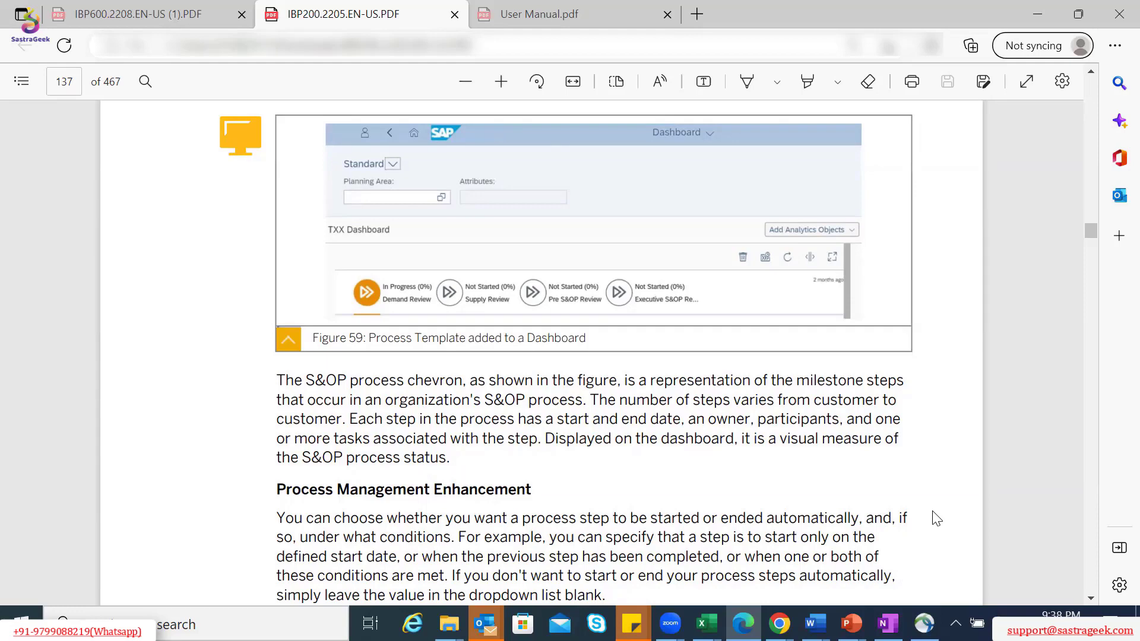
{"action": "scroll", "coordinate": [937, 519], "scroll_direction": "down", "scroll_amount": 2}
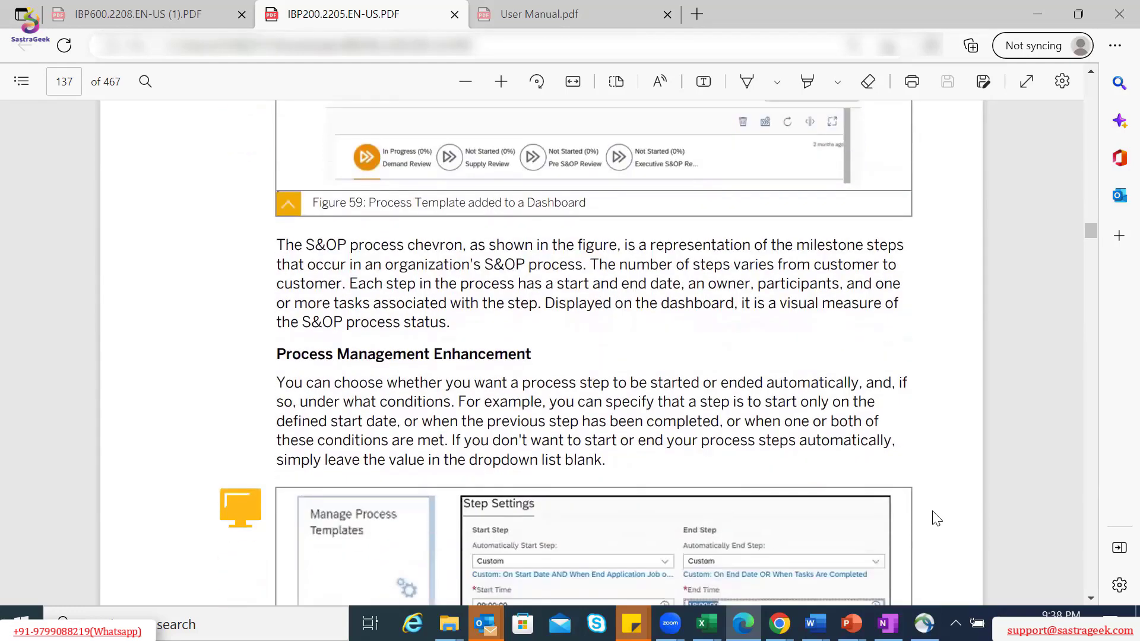
{"action": "scroll", "coordinate": [937, 519], "scroll_direction": "down", "scroll_amount": 1}
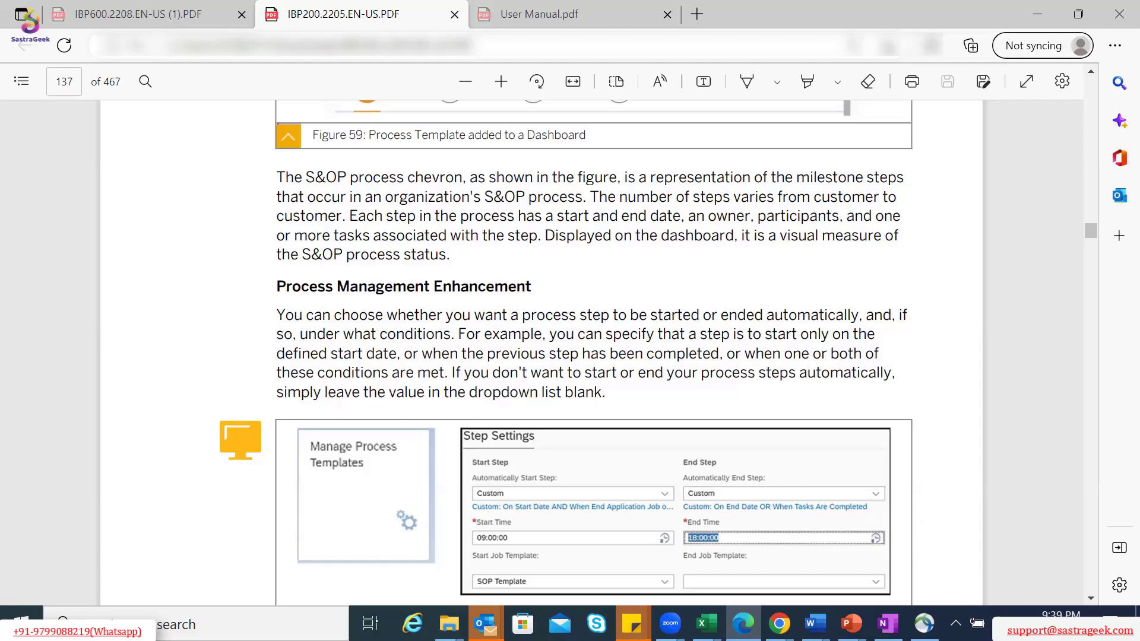
Step: Scroll to page 139 so Exercise 9's Table 7: Steps Section is fully visible
{"action": "scroll", "coordinate": [972, 492], "scroll_direction": "down", "scroll_amount": 5}
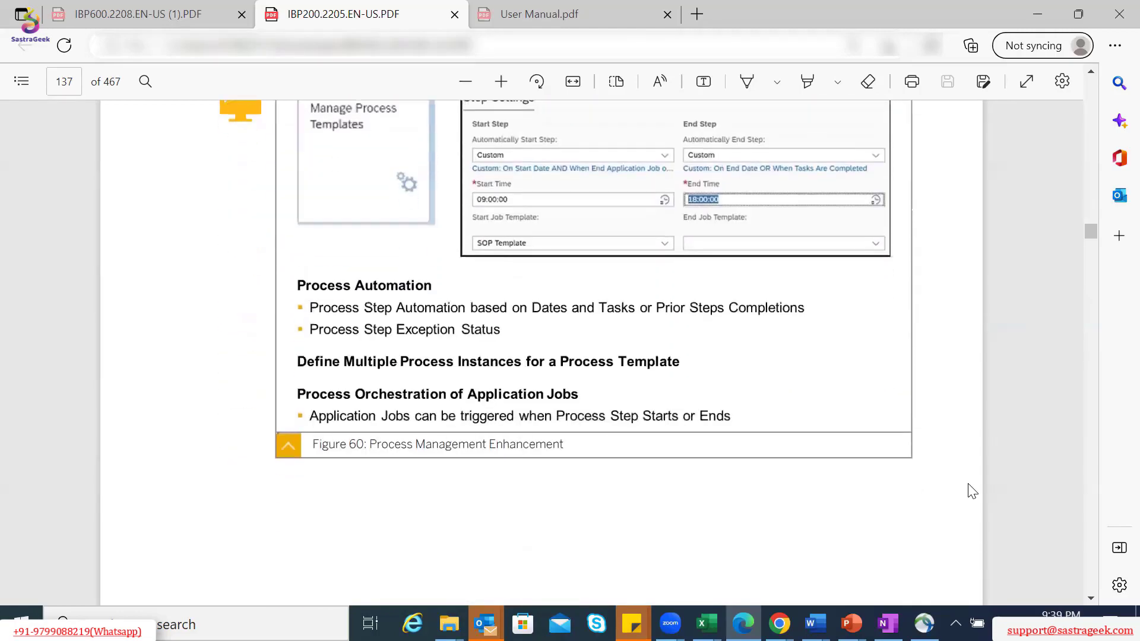
{"action": "scroll", "coordinate": [972, 492], "scroll_direction": "down", "scroll_amount": 1}
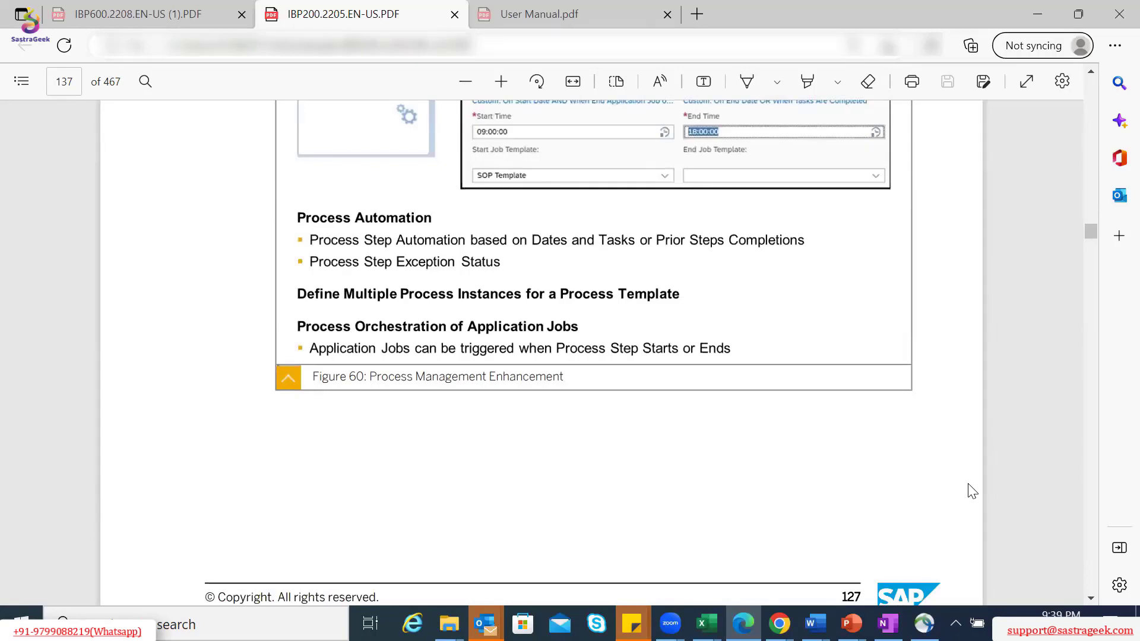
{"action": "scroll", "coordinate": [972, 492], "scroll_direction": "down", "scroll_amount": 8}
{"action": "scroll", "coordinate": [972, 492], "scroll_direction": "down", "scroll_amount": 10}
{"action": "scroll", "coordinate": [972, 492], "scroll_direction": "down", "scroll_amount": 7}
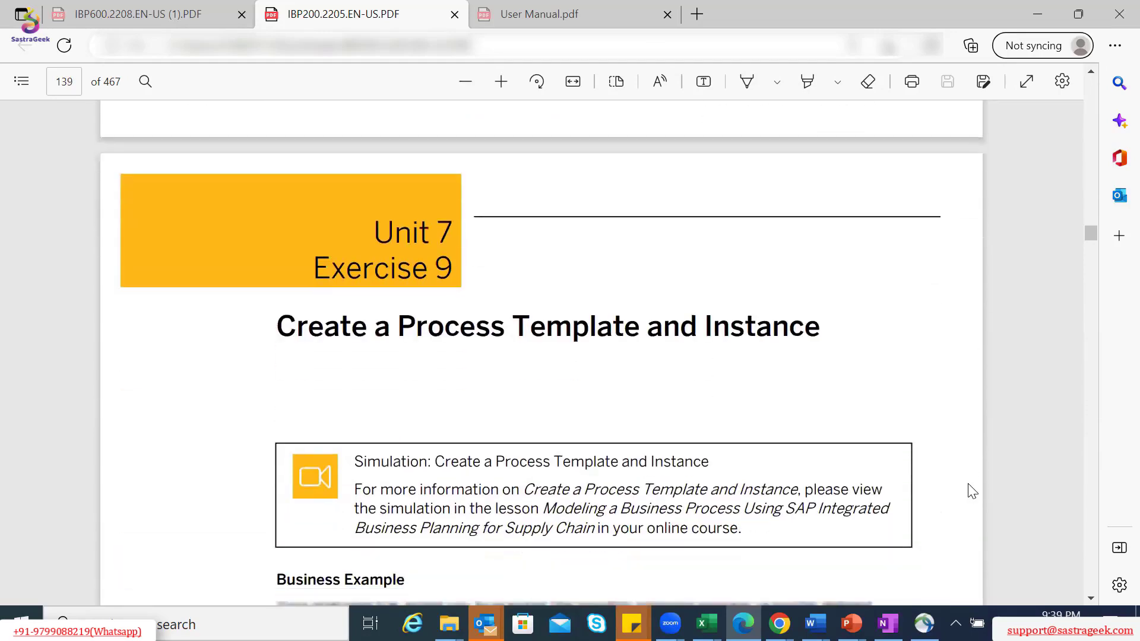
{"action": "scroll", "coordinate": [972, 492], "scroll_direction": "down", "scroll_amount": 9}
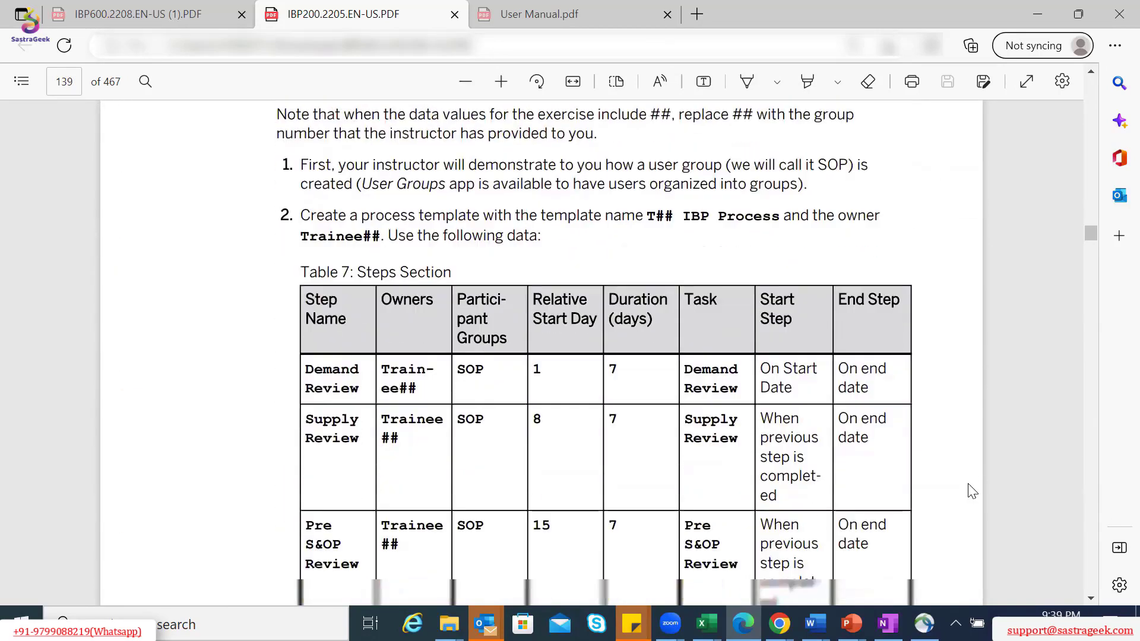
{"action": "scroll", "coordinate": [972, 491], "scroll_direction": "down", "scroll_amount": 3}
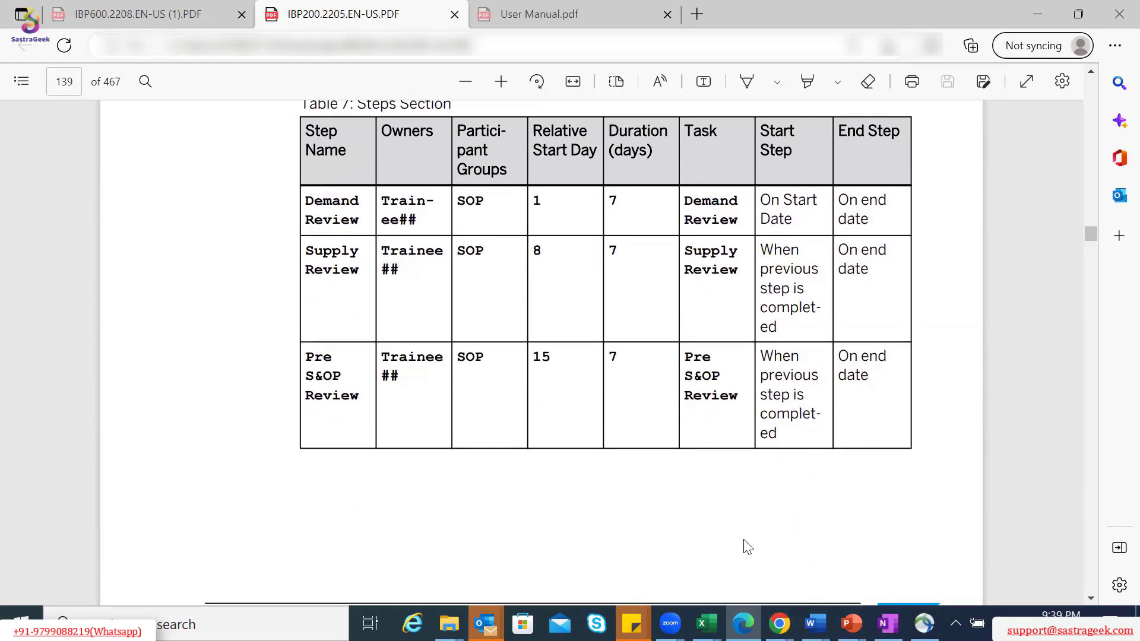
Step: In the SAP IBP window, search 'process' and launch the Manage Process Templates app
{"action": "mouse_move", "coordinate": [778, 624]}
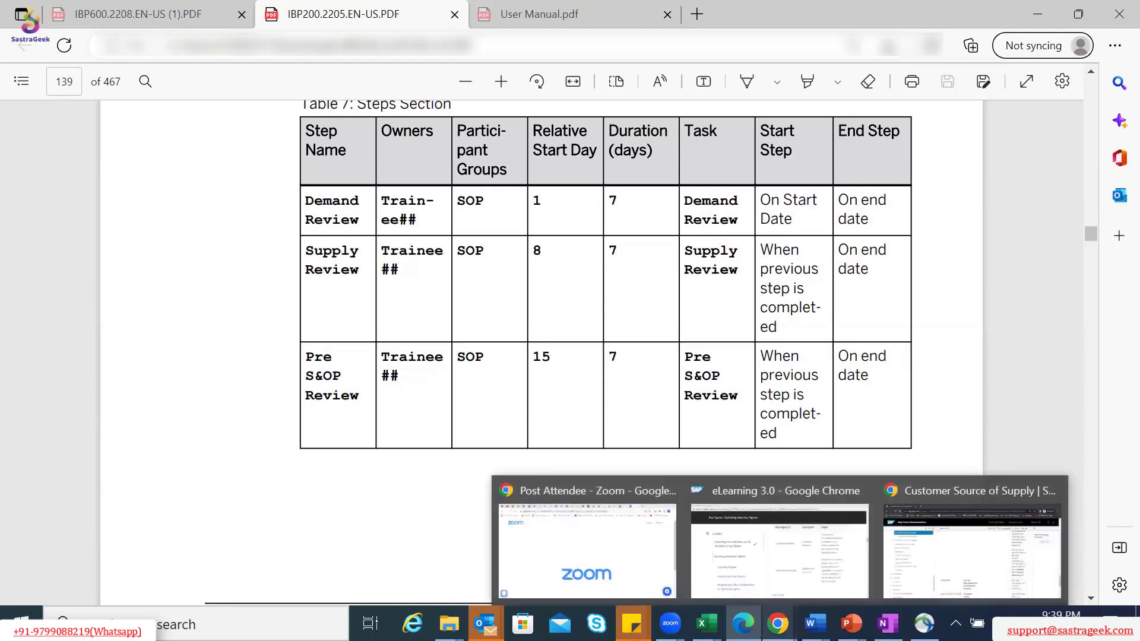
{"action": "left_click", "coordinate": [568, 561]}
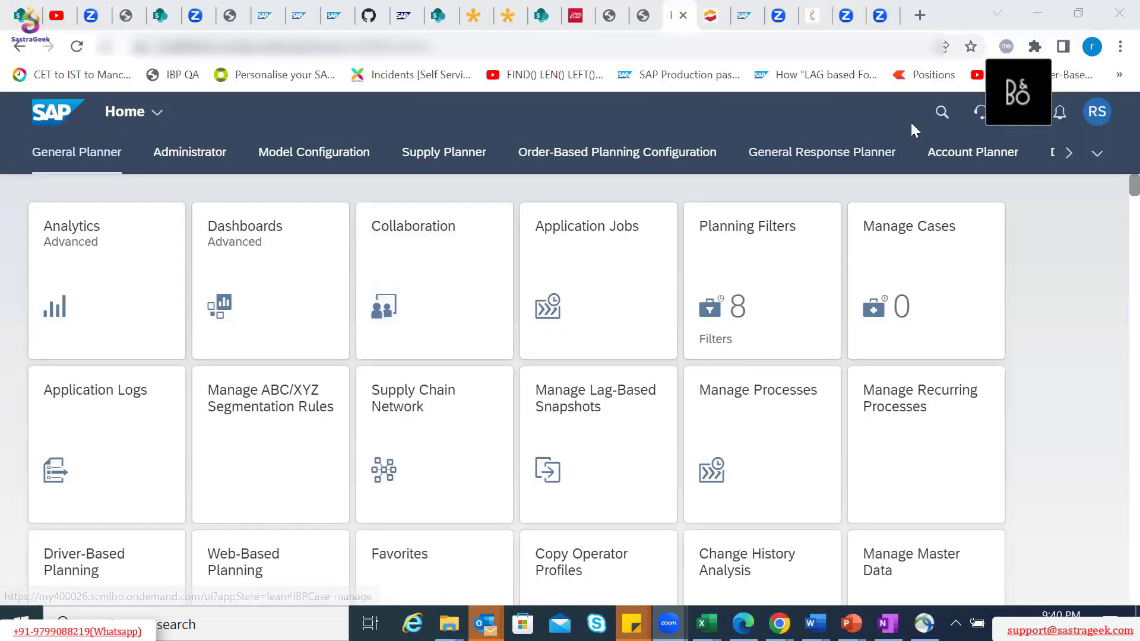
{"action": "left_click", "coordinate": [941, 114]}
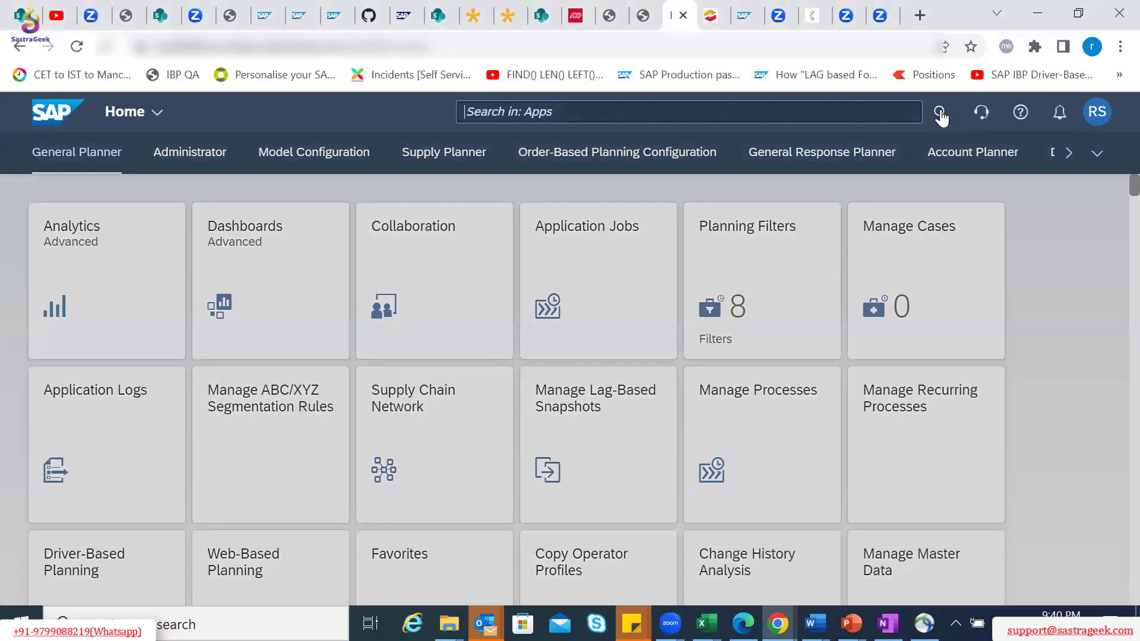
{"action": "type", "text": "process"}
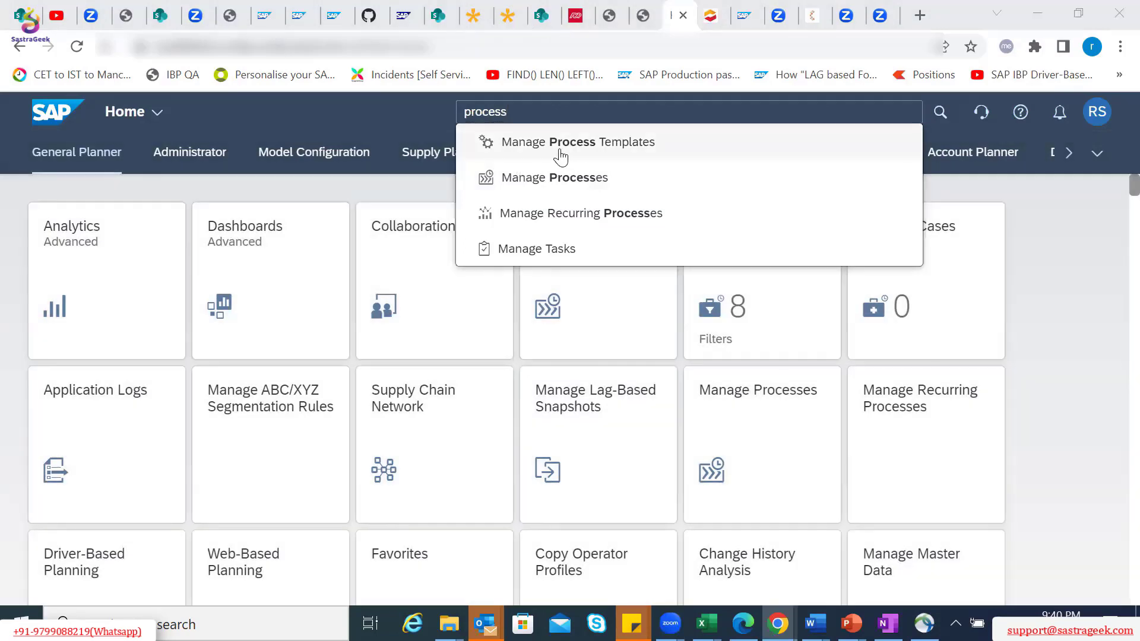
{"action": "left_click", "coordinate": [574, 152]}
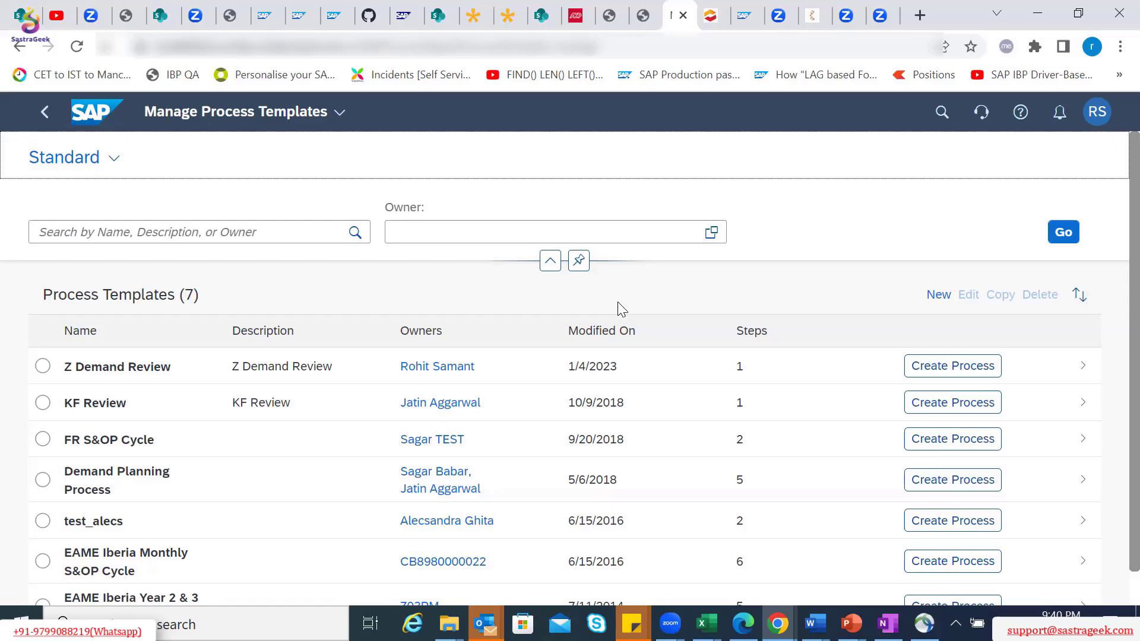
Step: Create a new process template named 'ZZ Demand Review'
{"action": "left_click", "coordinate": [938, 295]}
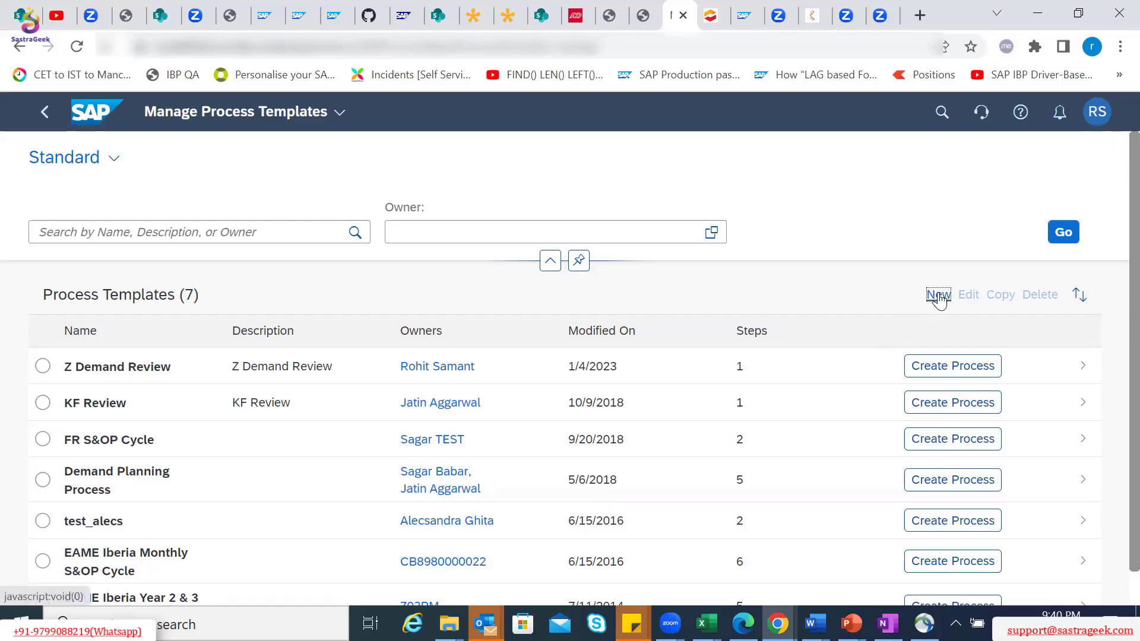
{"action": "left_click", "coordinate": [50, 336]}
{"action": "type", "text": "ZZ Demand Review"}
{"action": "left_click_drag", "start_coordinate": [156, 331], "coordinate": [28, 351]}
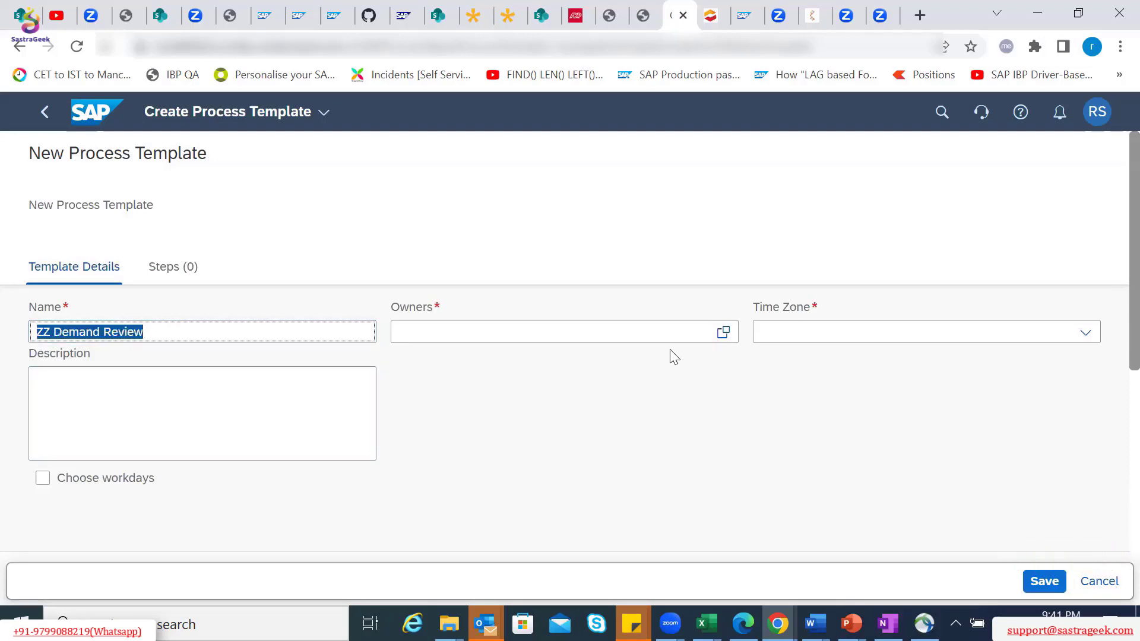
Step: Choose the template owner from suggestions and set the time zone to (UTC+05:30) India
{"action": "left_click", "coordinate": [626, 337]}
{"action": "type", "text": "saman"}
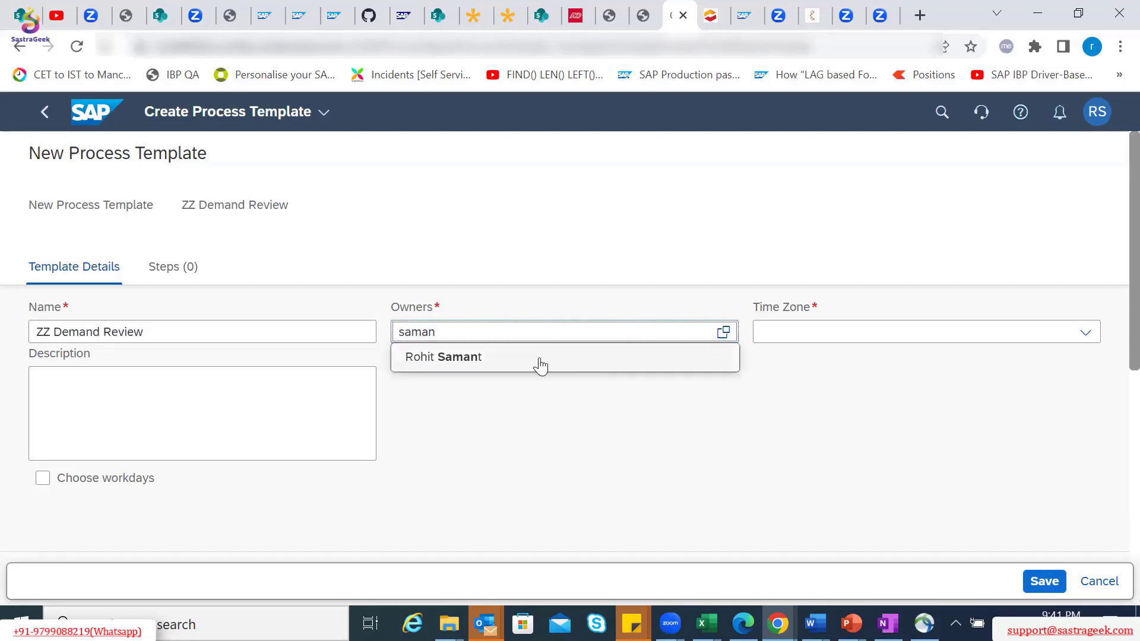
{"action": "left_click", "coordinate": [540, 364]}
{"action": "left_click", "coordinate": [1084, 340]}
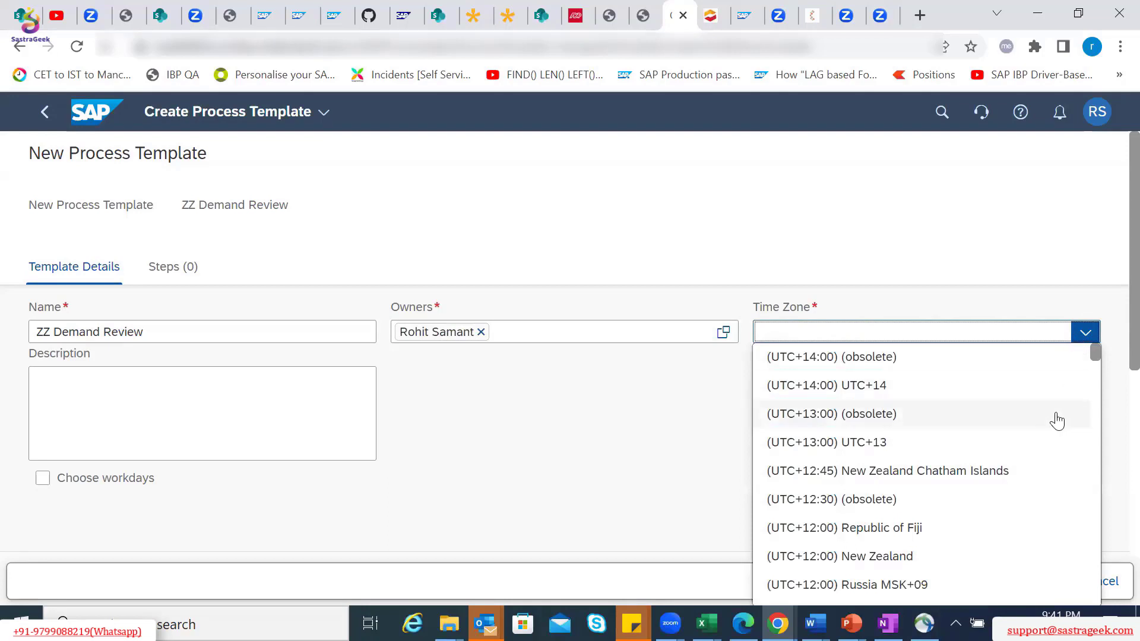
{"action": "key", "text": "Down"}
{"action": "key", "text": "Down"}
{"action": "key", "text": "Down"}
{"action": "key", "text": "Down"}
{"action": "key", "text": "Down"}
{"action": "key", "text": "Down"}
{"action": "key", "text": "Down"}
{"action": "key", "text": "Down"}
{"action": "key", "text": "Down"}
{"action": "key", "text": "Down"}
{"action": "key", "text": "Down"}
{"action": "key", "text": "Down"}
{"action": "key", "text": "Down"}
{"action": "key", "text": "Down"}
{"action": "key", "text": "Down"}
{"action": "key", "text": "Down"}
{"action": "key", "text": "Down"}
{"action": "key", "text": "Down"}
{"action": "key", "text": "Down"}
{"action": "key", "text": "Down"}
{"action": "key", "text": "Down"}
{"action": "key", "text": "Down"}
{"action": "key", "text": "Down"}
{"action": "key", "text": "Down"}
{"action": "key", "text": "Down"}
{"action": "key", "text": "Down"}
{"action": "key", "text": "Down"}
{"action": "key", "text": "Down"}
{"action": "key", "text": "Down"}
{"action": "key", "text": "Down"}
{"action": "key", "text": "Down"}
{"action": "key", "text": "Down"}
{"action": "key", "text": "Down"}
{"action": "key", "text": "Down"}
{"action": "key", "text": "Down"}
{"action": "key", "text": "Down"}
{"action": "key", "text": "Down"}
{"action": "key", "text": "Down"}
{"action": "key", "text": "Down"}
{"action": "key", "text": "Down"}
{"action": "key", "text": "Down"}
{"action": "key", "text": "Down"}
{"action": "key", "text": "Down"}
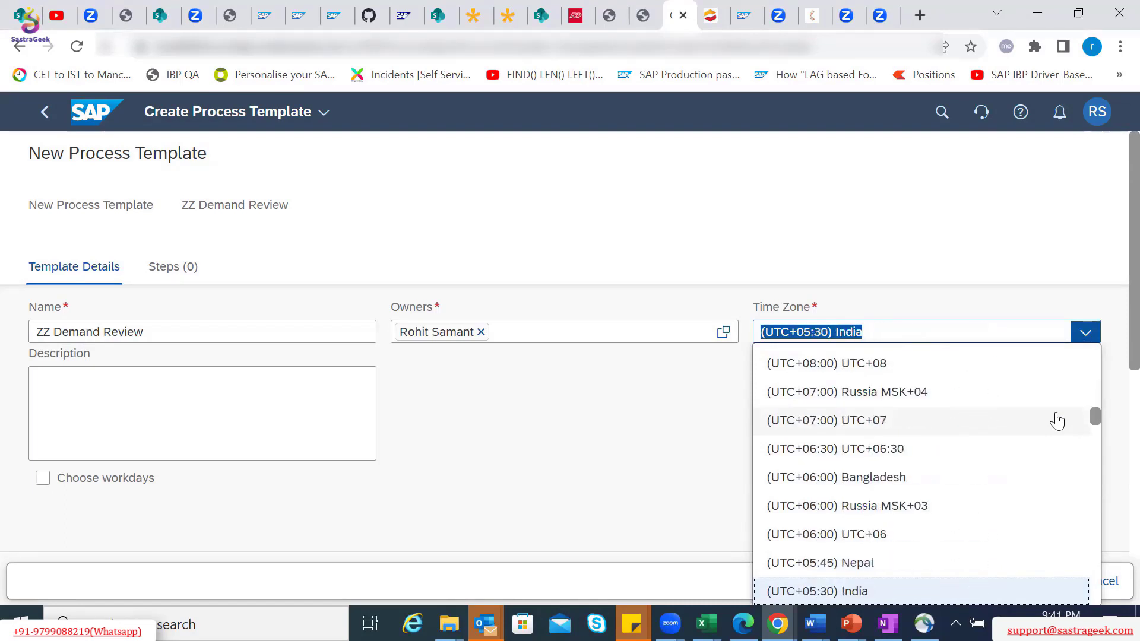
{"action": "left_click", "coordinate": [931, 593]}
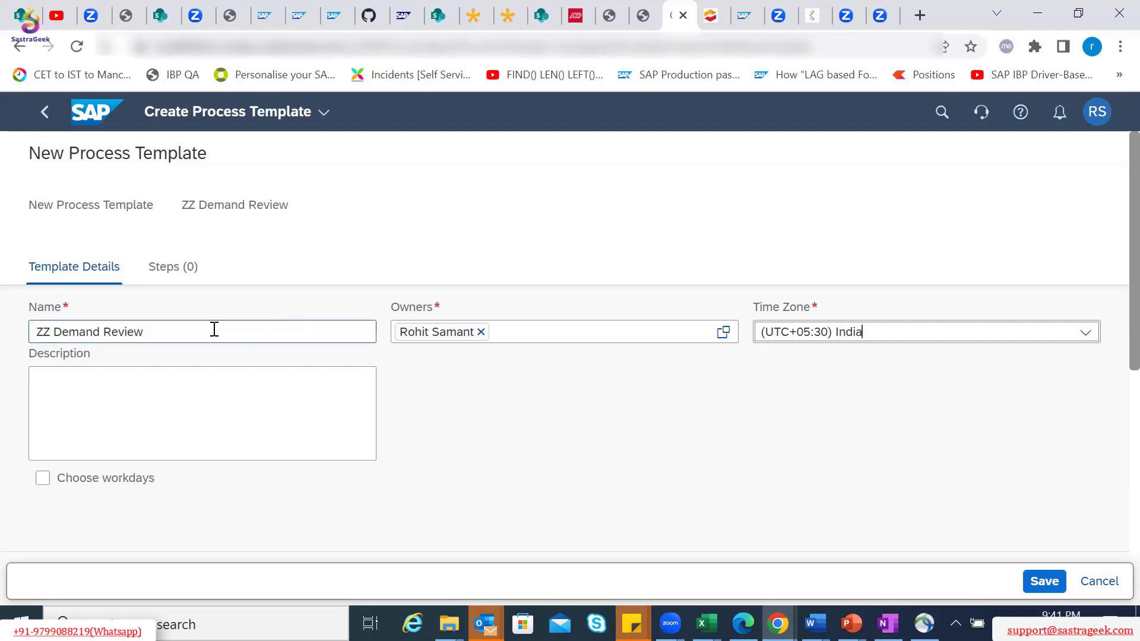
Step: Copy the template name into the description and scroll down to the empty Steps table
{"action": "left_click_drag", "start_coordinate": [181, 330], "coordinate": [3, 343]}
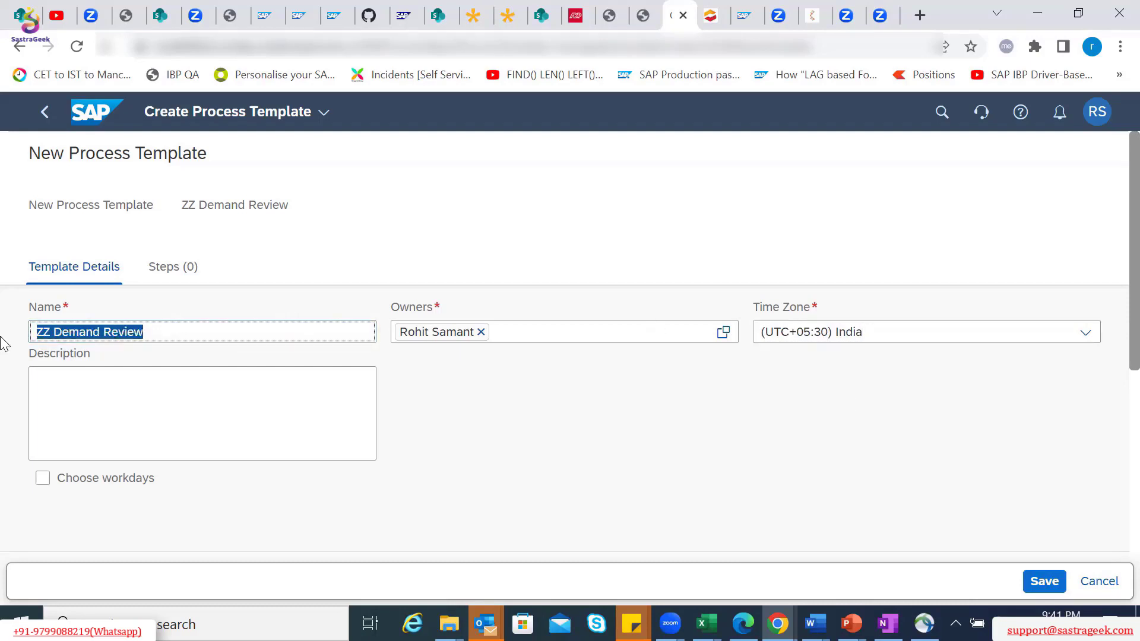
{"action": "key", "text": "ctrl+c"}
{"action": "left_click", "coordinate": [70, 380]}
{"action": "key", "text": "ctrl+v"}
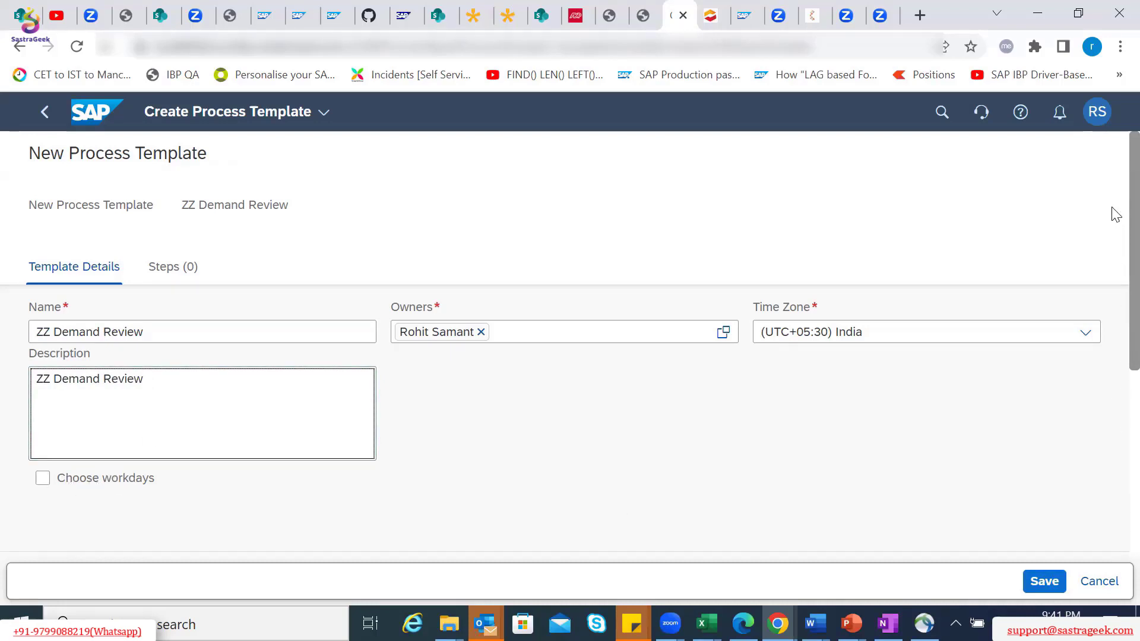
{"action": "scroll", "coordinate": [1117, 227], "scroll_direction": "down", "scroll_amount": 1}
{"action": "scroll", "coordinate": [1116, 229], "scroll_direction": "down", "scroll_amount": 1}
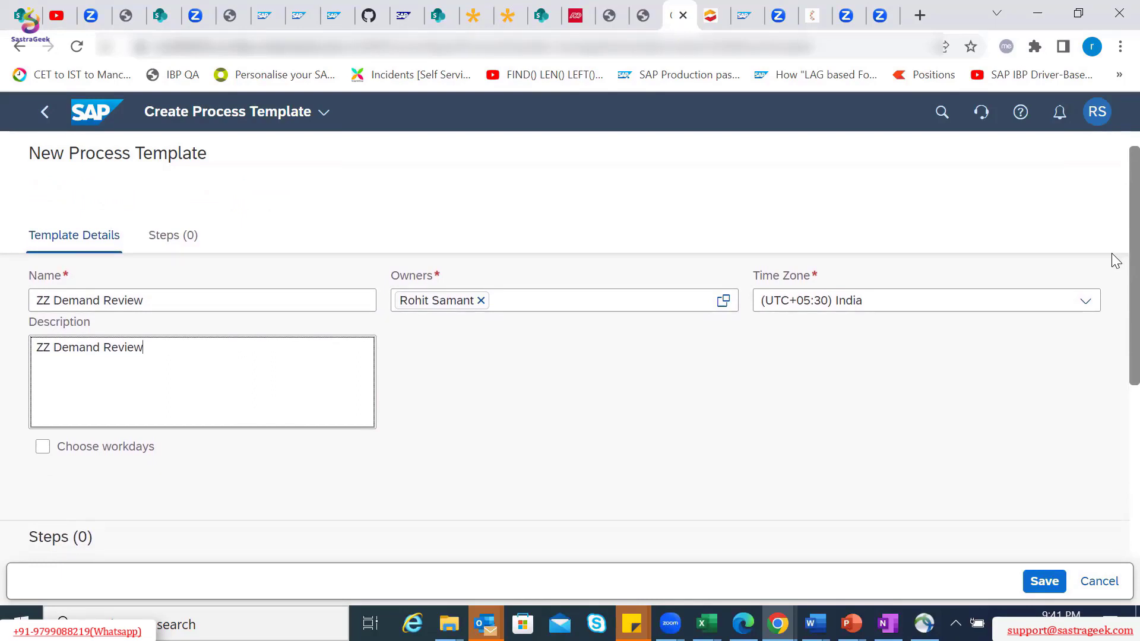
{"action": "scroll", "coordinate": [1116, 267], "scroll_direction": "down", "scroll_amount": 2}
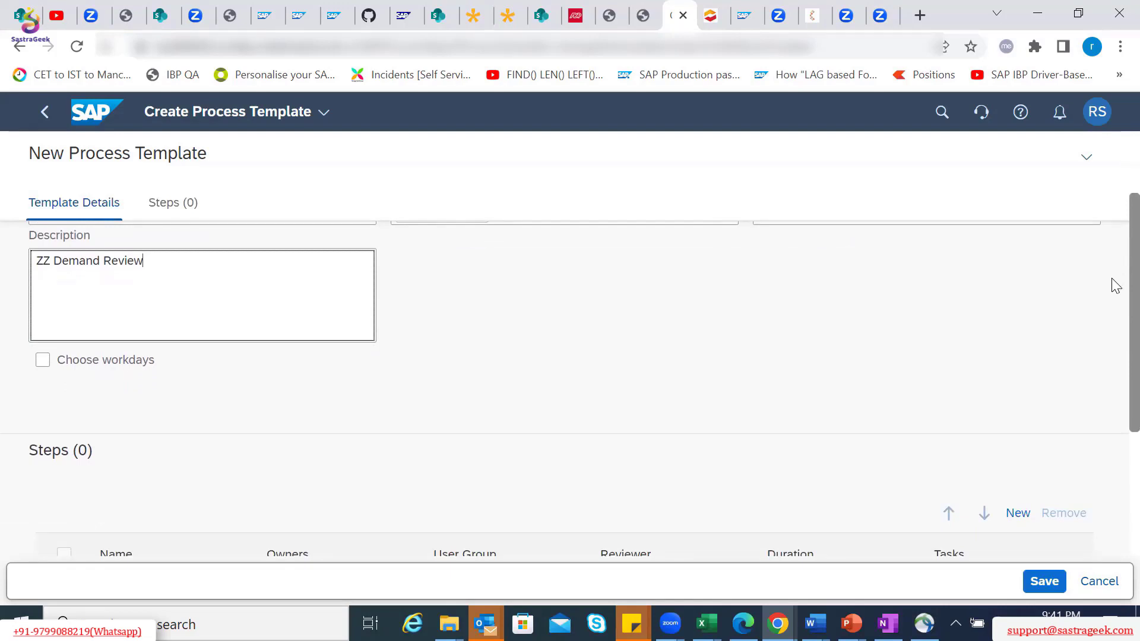
{"action": "scroll", "coordinate": [1116, 288], "scroll_direction": "down", "scroll_amount": 1}
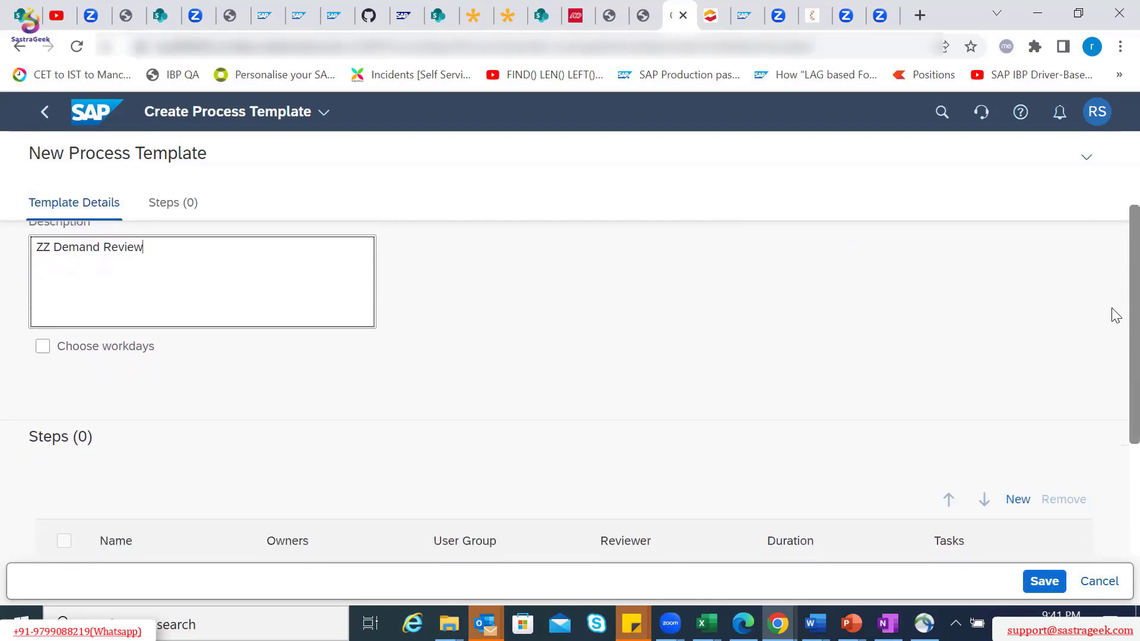
{"action": "scroll", "coordinate": [1116, 320], "scroll_direction": "down", "scroll_amount": 2}
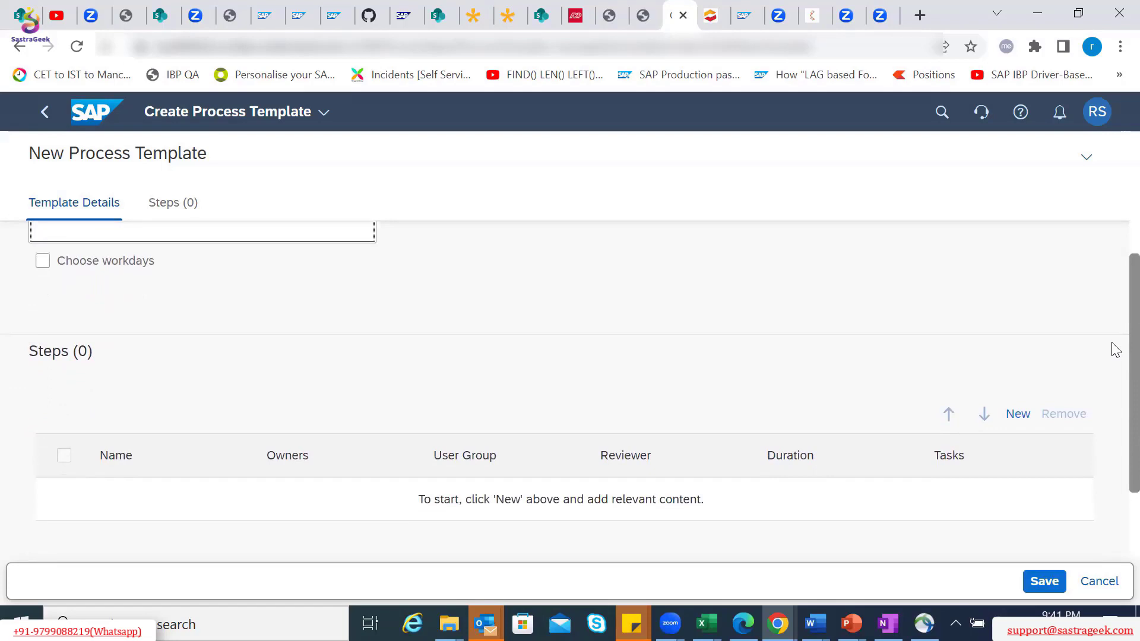
Step: Add a new step named 'Review Master Data' and pick its owner from suggestions
{"action": "left_click", "coordinate": [1016, 414]}
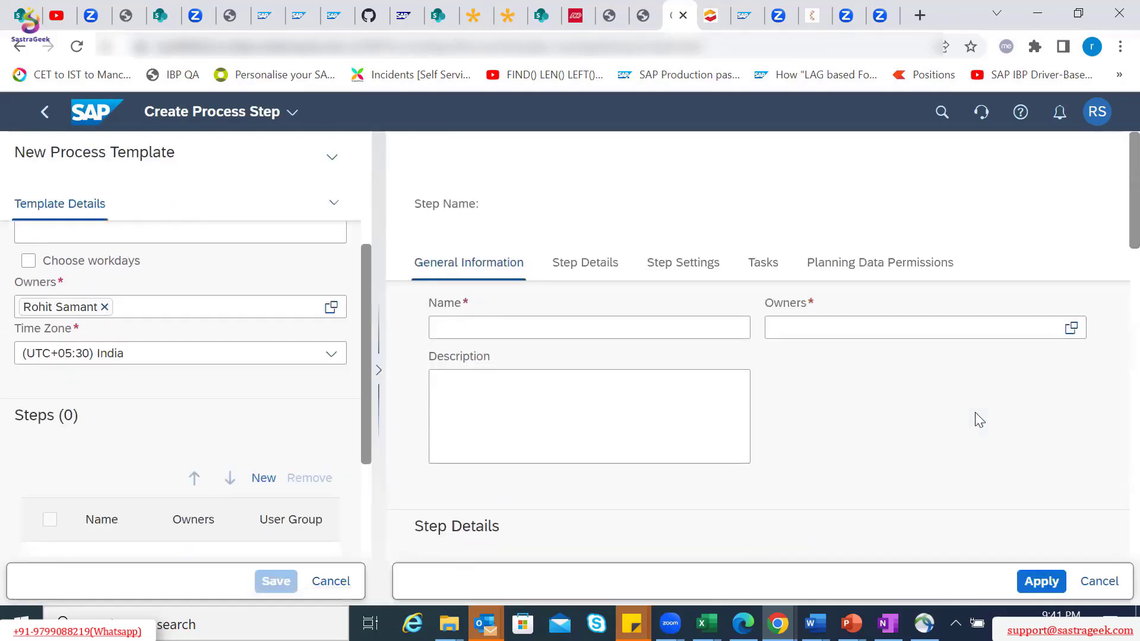
{"action": "left_click", "coordinate": [470, 327]}
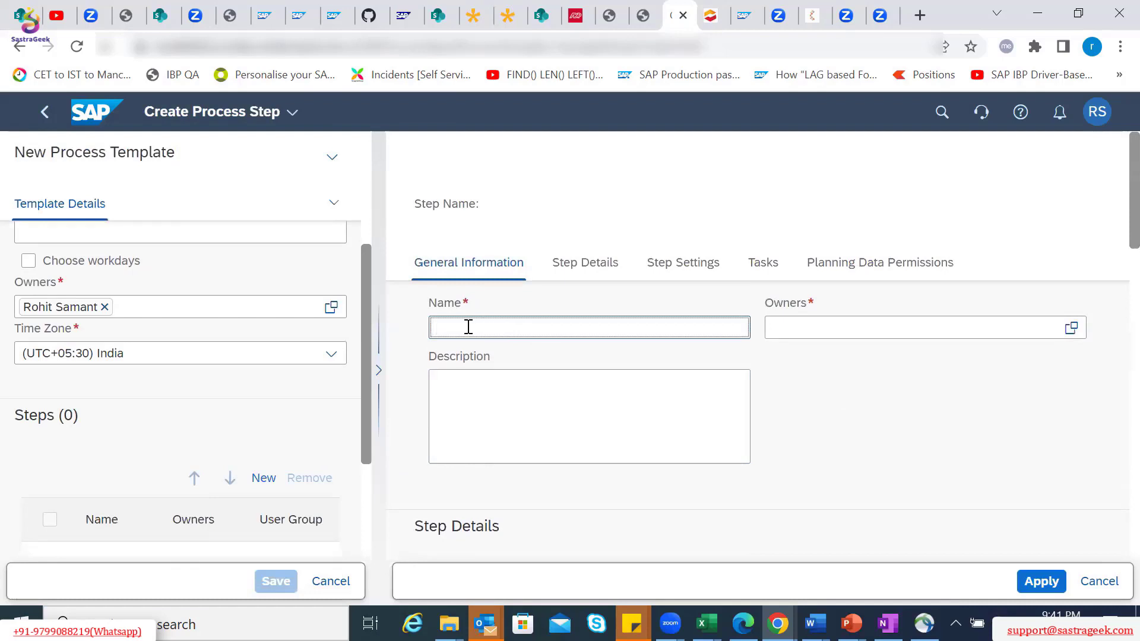
{"action": "type", "text": "Review Master Data"}
{"action": "left_click", "coordinate": [820, 328]}
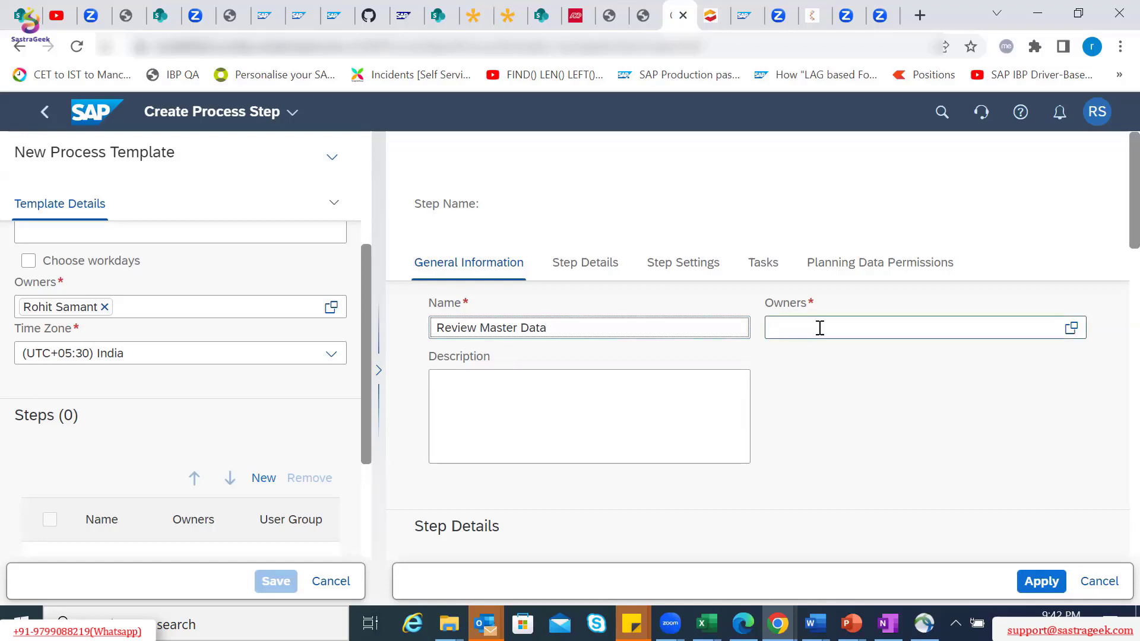
{"action": "type", "text": "rohit Samant"}
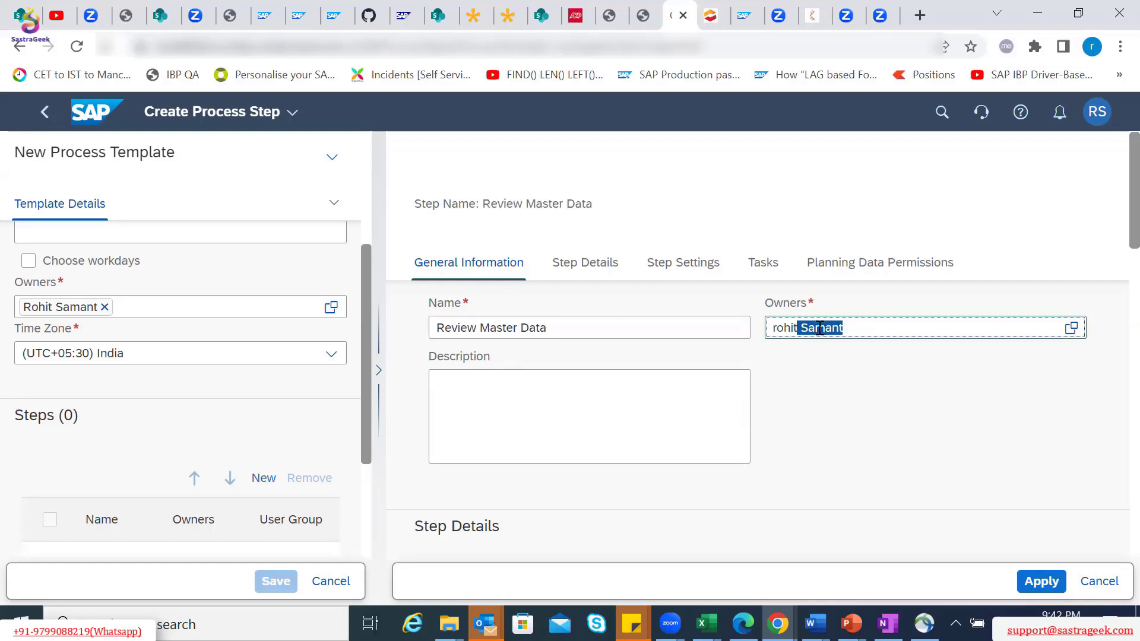
{"action": "left_click", "coordinate": [800, 361]}
Step: Reuse the step name 'Review Master Data' as the step's description
{"action": "left_click_drag", "start_coordinate": [558, 328], "coordinate": [414, 321]}
{"action": "key", "text": "ctrl+c"}
{"action": "left_click", "coordinate": [450, 399]}
{"action": "key", "text": "ctrl+v"}
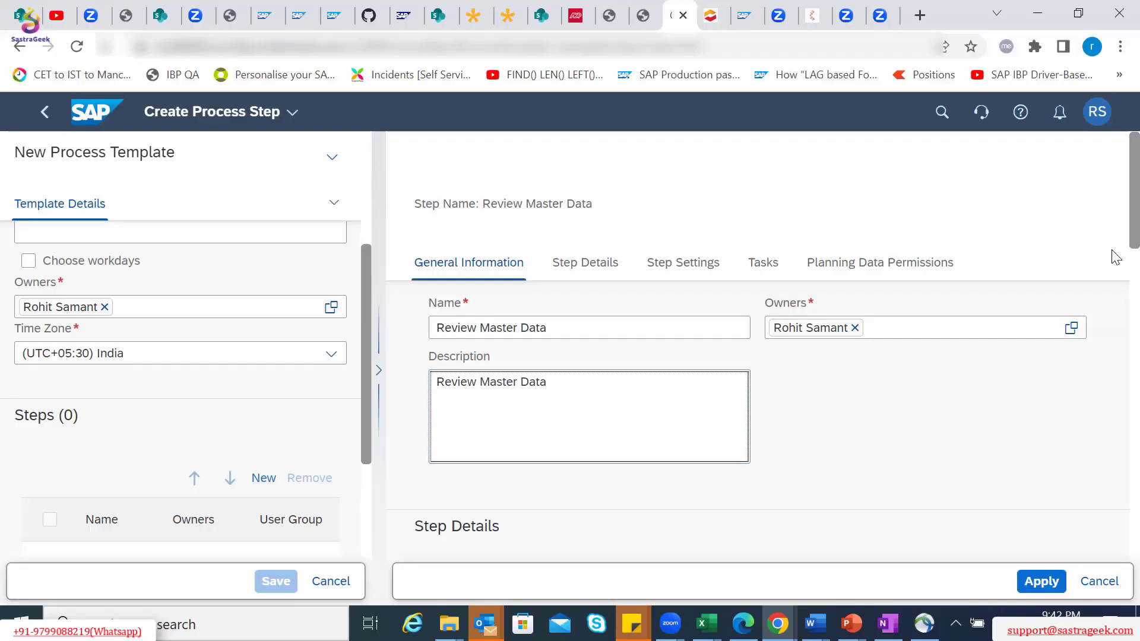
{"action": "scroll", "coordinate": [1114, 201], "scroll_direction": "down", "scroll_amount": 3}
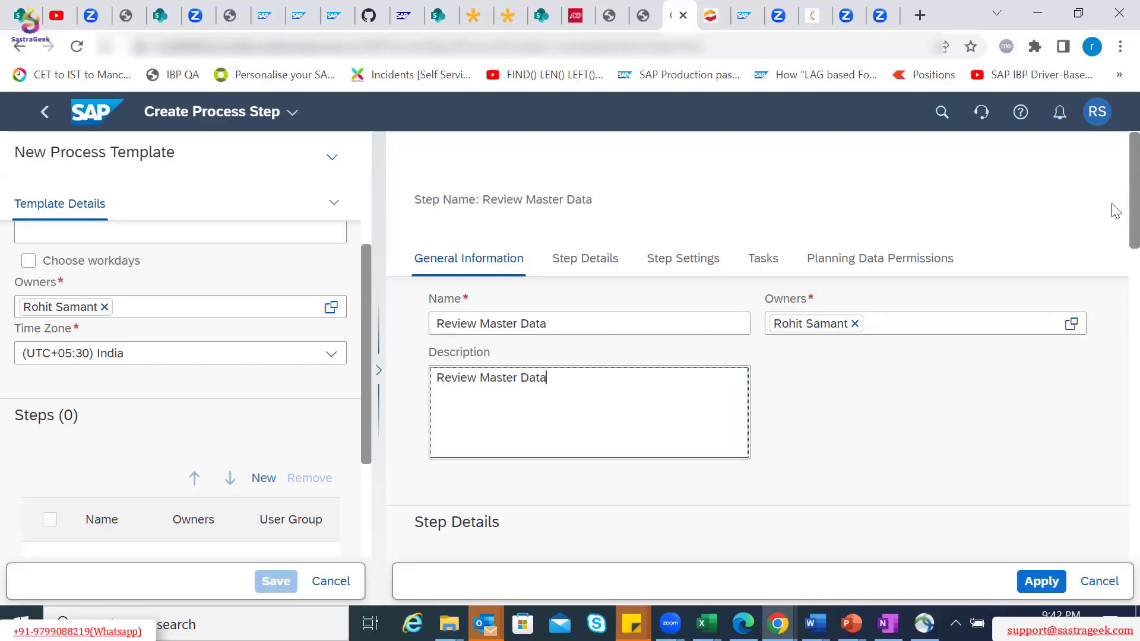
{"action": "scroll", "coordinate": [1113, 255], "scroll_direction": "down", "scroll_amount": 1}
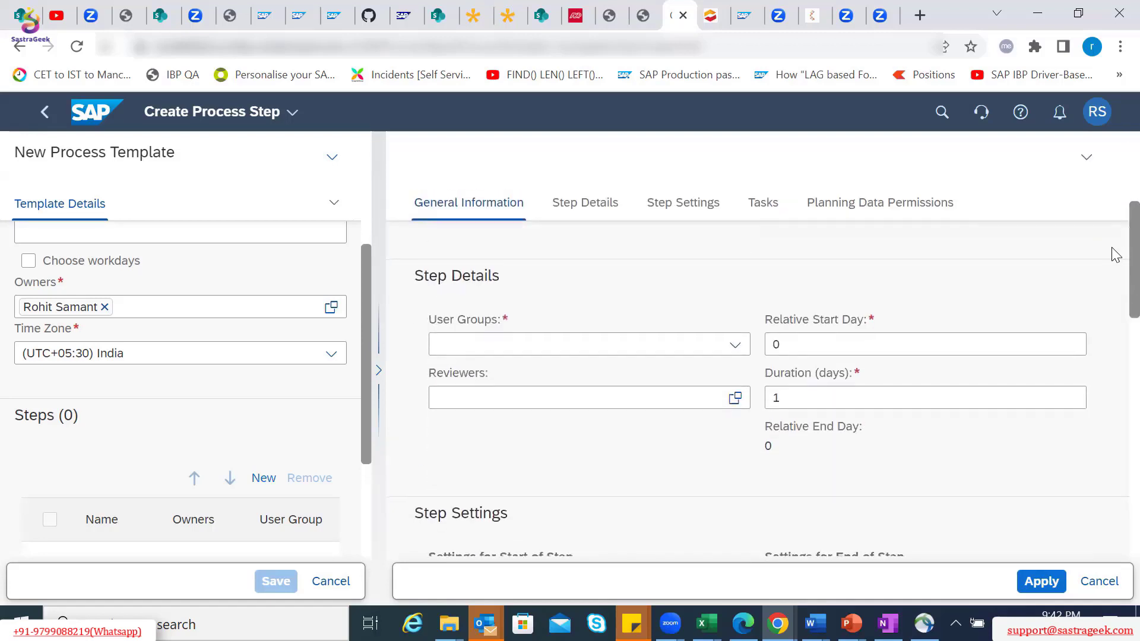
Step: Assign user group SYN_DEV to the step and scroll down to the Tasks section
{"action": "left_click", "coordinate": [734, 344]}
{"action": "left_click", "coordinate": [498, 428]}
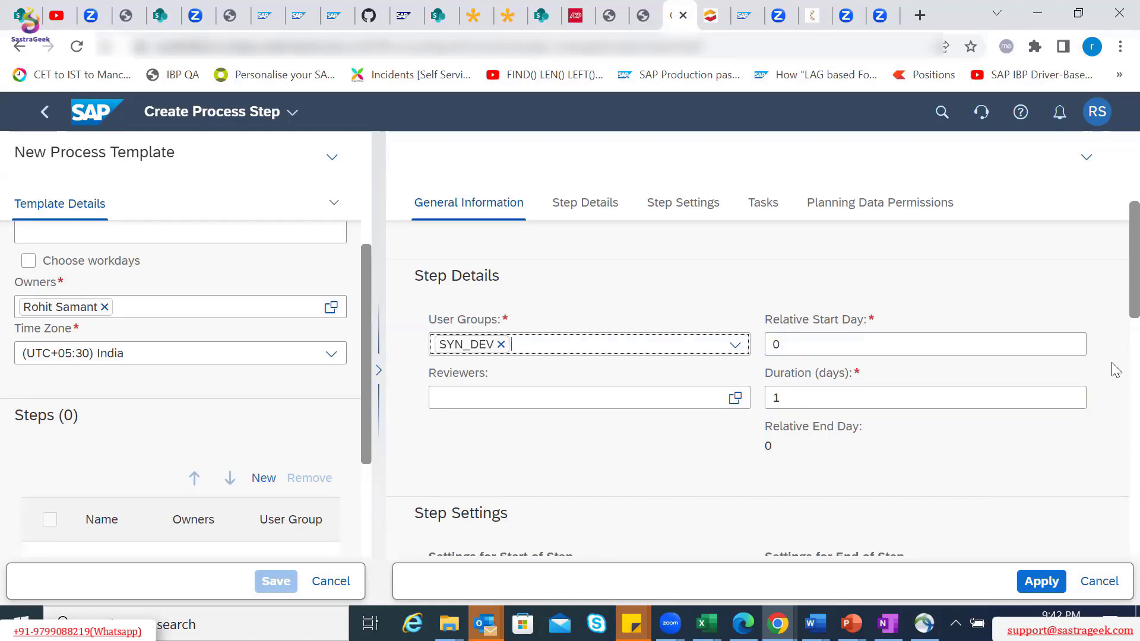
{"action": "scroll", "coordinate": [1115, 303], "scroll_direction": "down", "scroll_amount": 2}
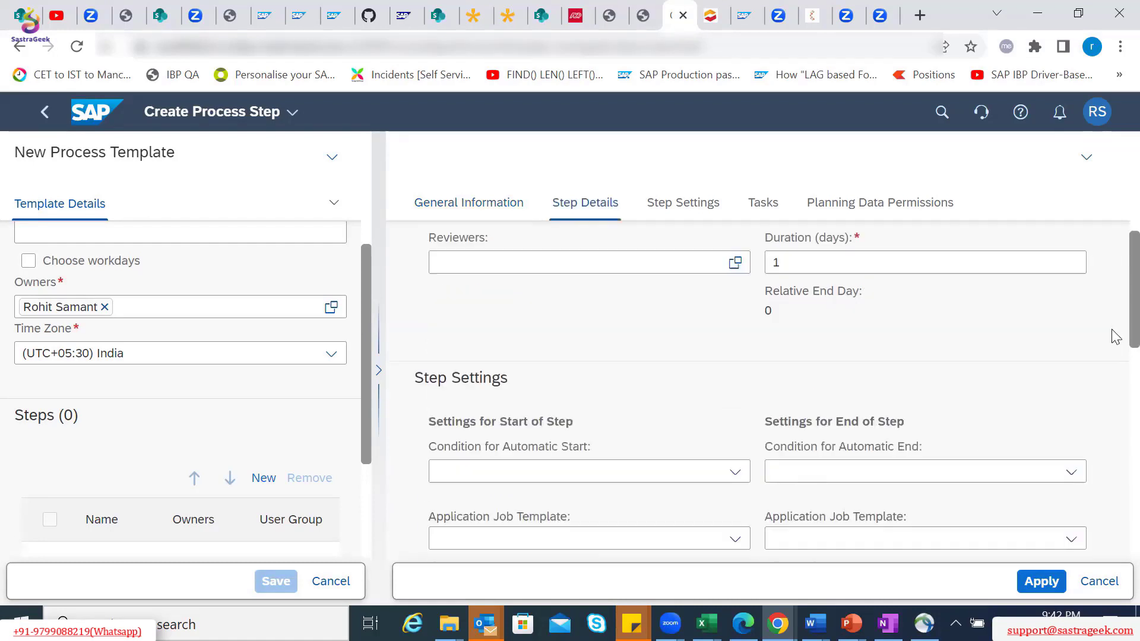
{"action": "scroll", "coordinate": [1010, 386], "scroll_direction": "down", "scroll_amount": 2}
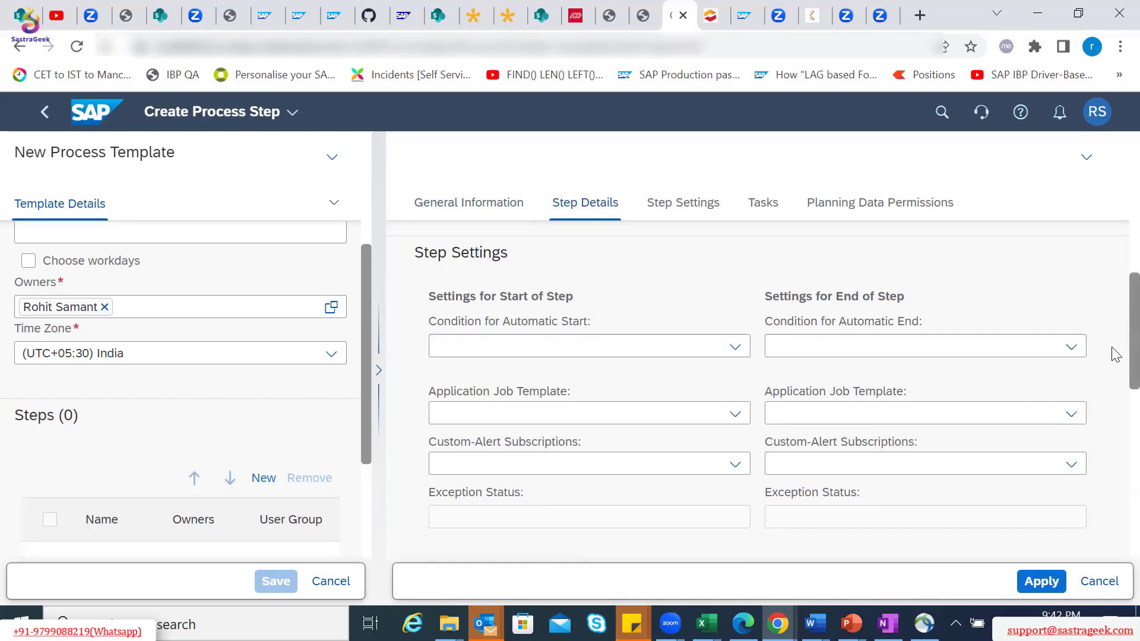
{"action": "scroll", "coordinate": [1115, 368], "scroll_direction": "down", "scroll_amount": 4}
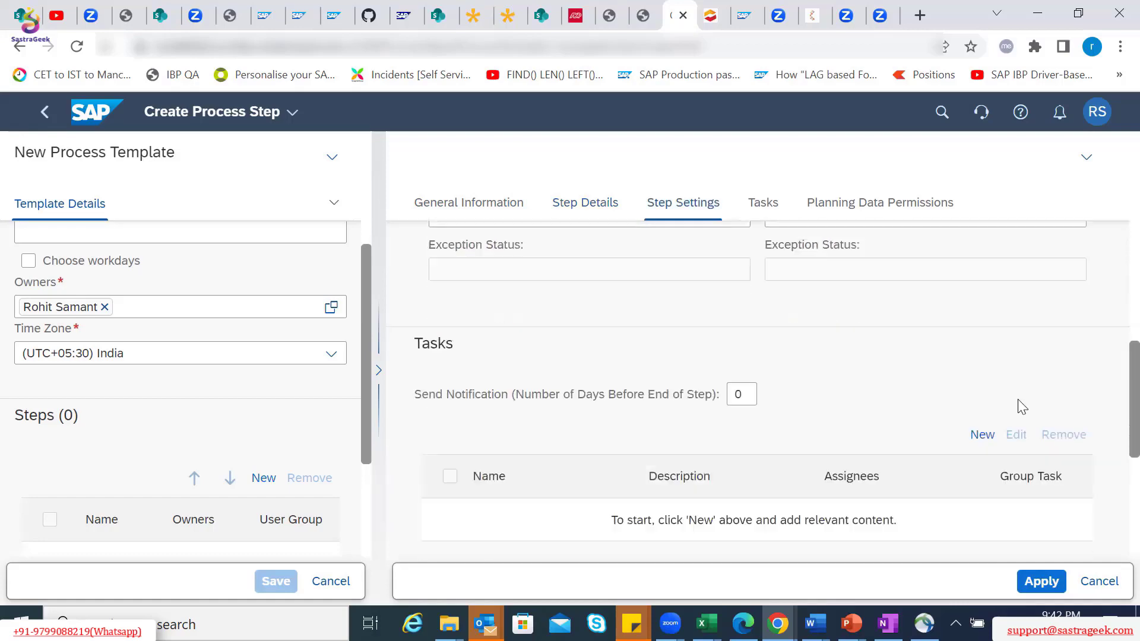
Step: Add a task named 'Review Product, Customer master data' with the same text as description
{"action": "left_click", "coordinate": [983, 435]}
{"action": "left_click", "coordinate": [359, 225]}
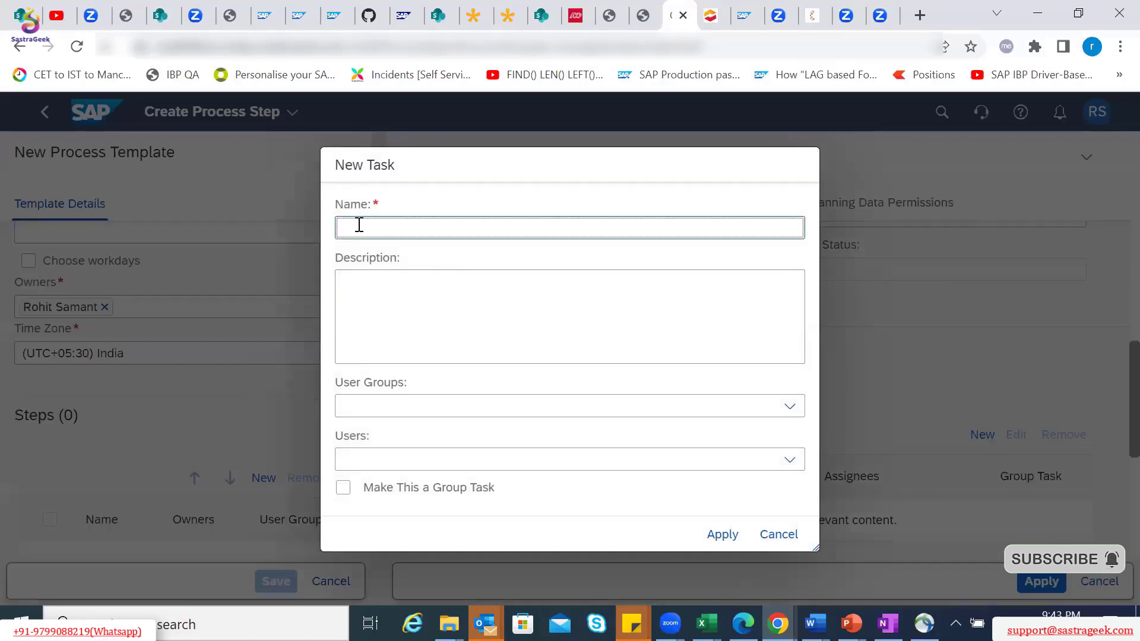
{"action": "type", "text": "Review"}
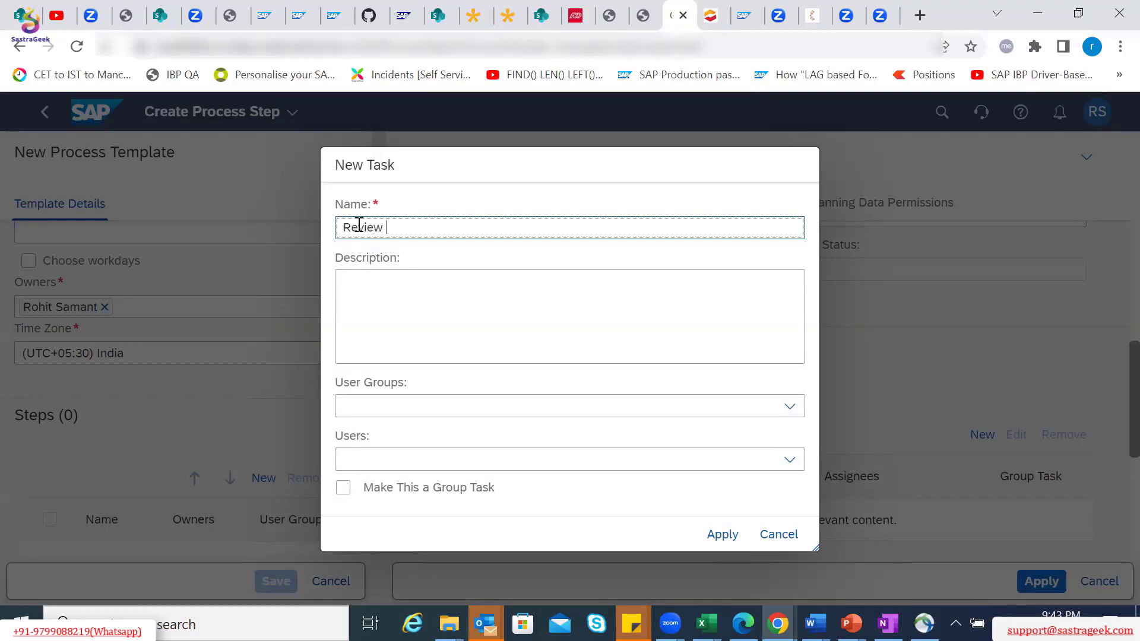
{"action": "type", "text": " Product, Customer master data"}
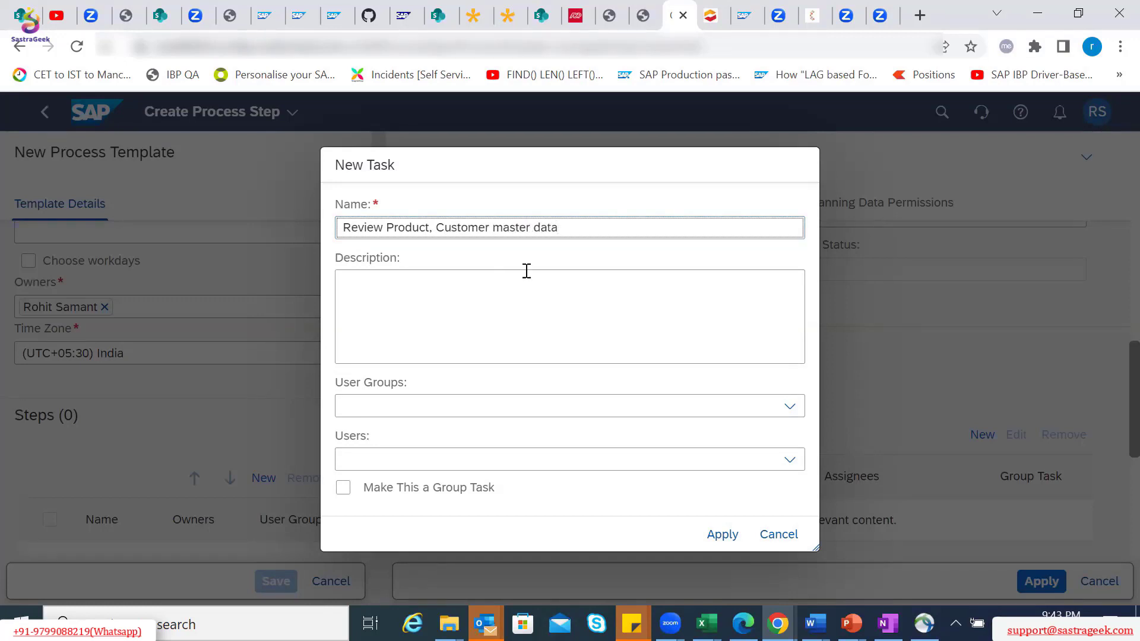
{"action": "left_click_drag", "start_coordinate": [558, 228], "coordinate": [326, 236]}
{"action": "left_click", "coordinate": [378, 295]}
{"action": "key", "text": "ctrl+v"}
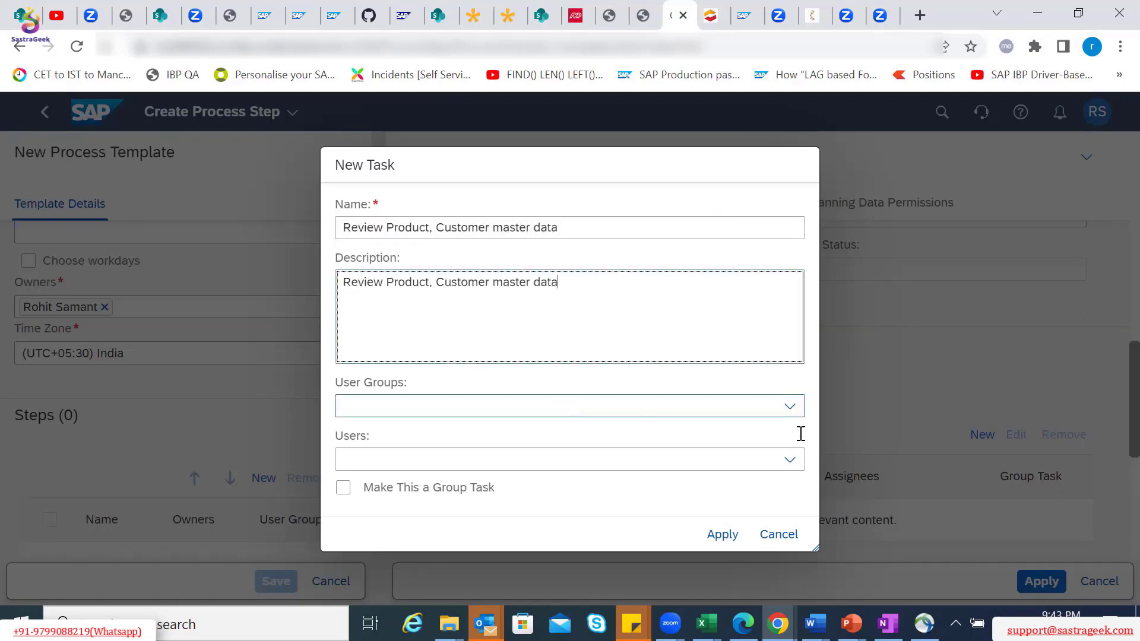
Step: Assign the SYN_DEV user group to the task and apply it
{"action": "left_click", "coordinate": [789, 409]}
{"action": "left_click", "coordinate": [430, 432]}
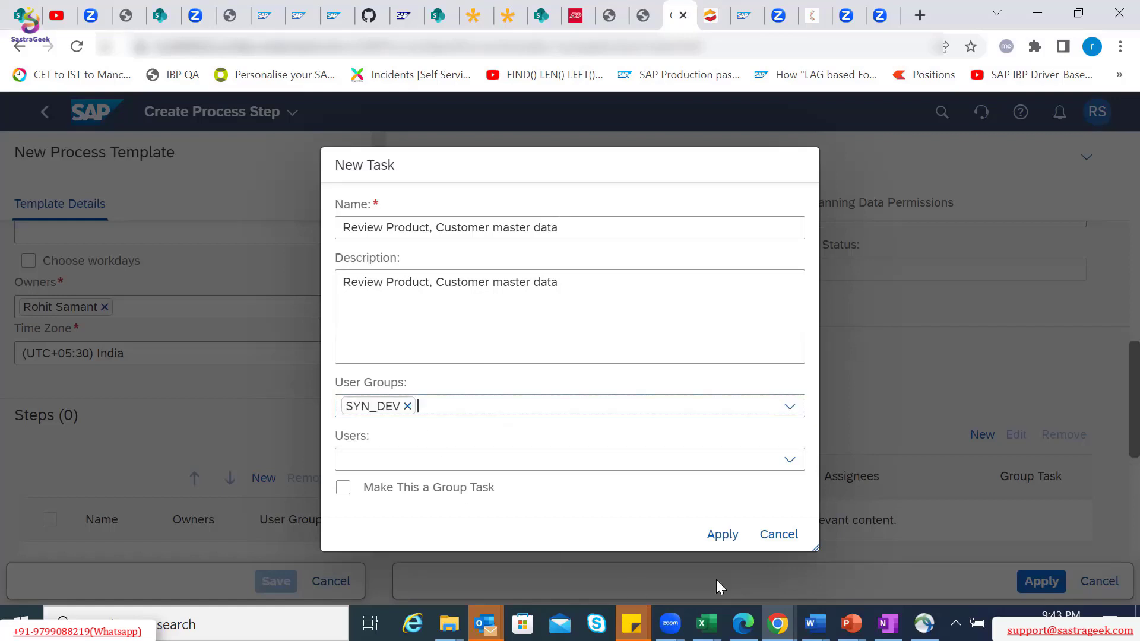
{"action": "left_click", "coordinate": [724, 536]}
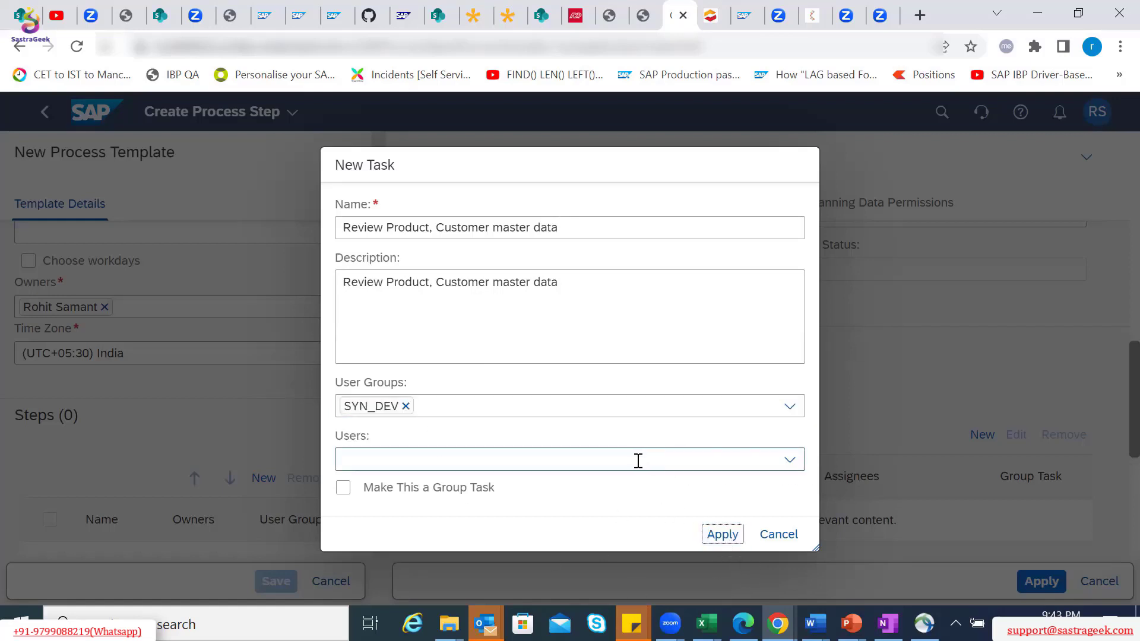
{"action": "left_click", "coordinate": [715, 539]}
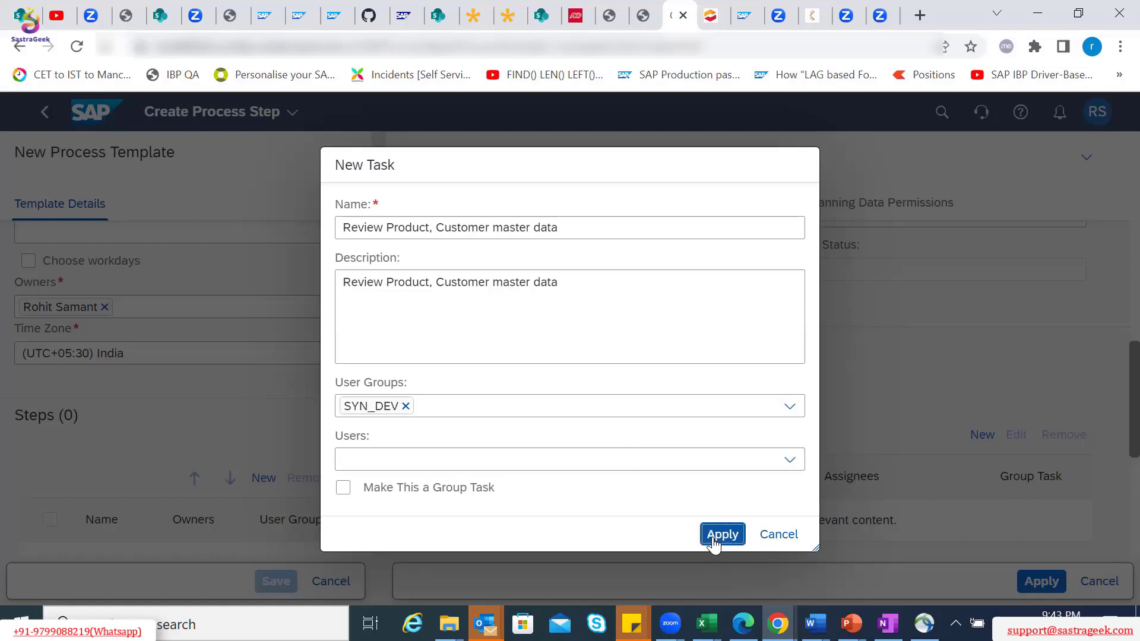